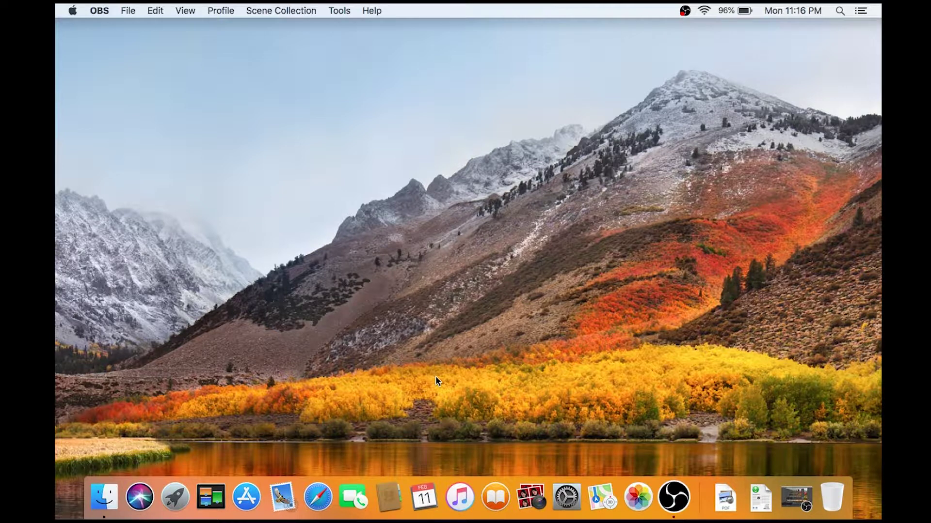
# Open About This Mac from the Apple menu and view the Memory tab showing 2 GB.
pyautogui.click(76, 14)
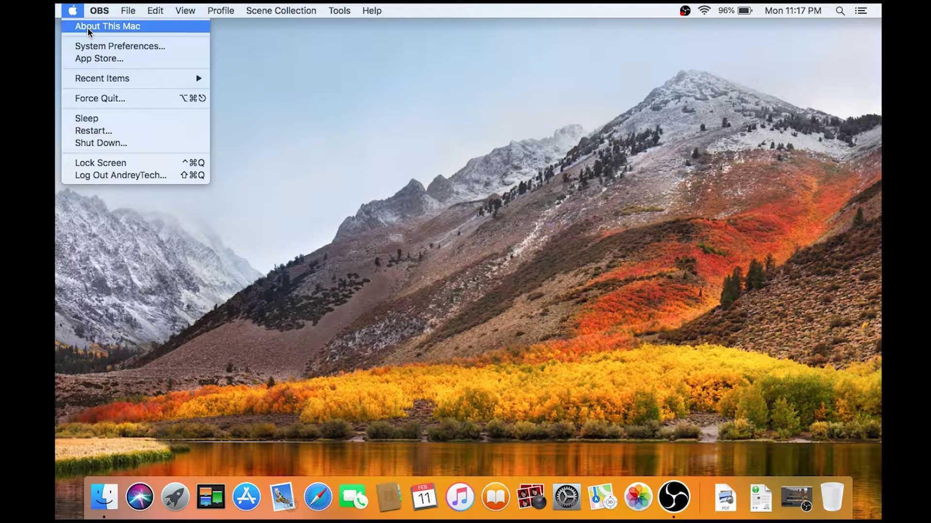
pyautogui.click(87, 27)
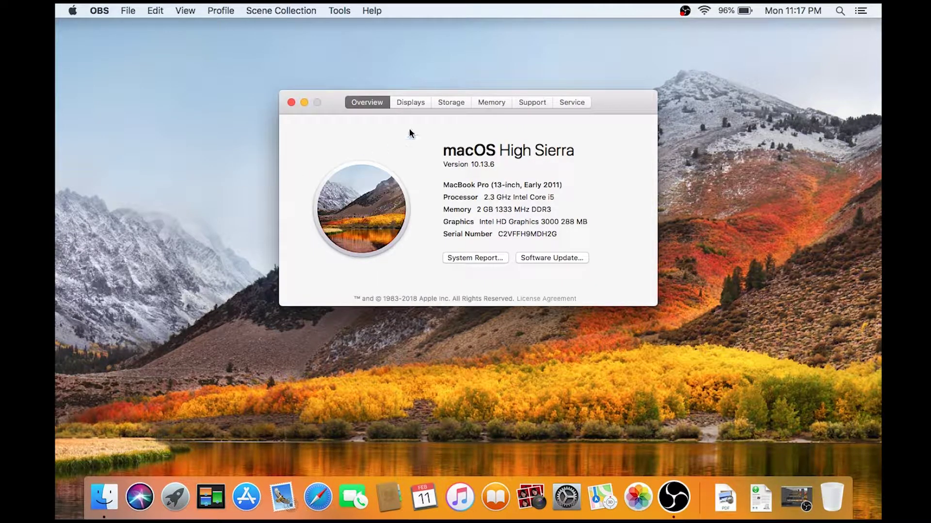
pyautogui.click(484, 103)
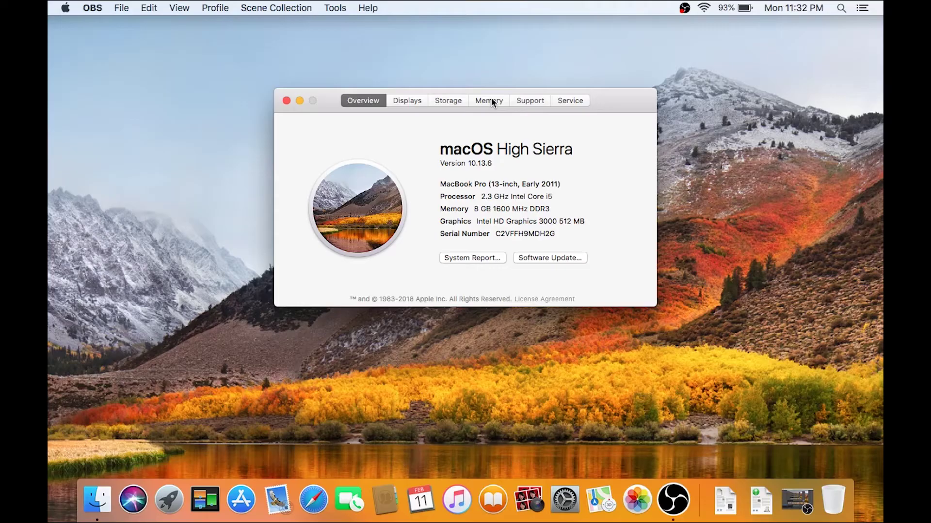
# After startup, view the Memory tab showing 8 GB in two 4 GB 1600 MHz modules.
pyautogui.click(491, 100)
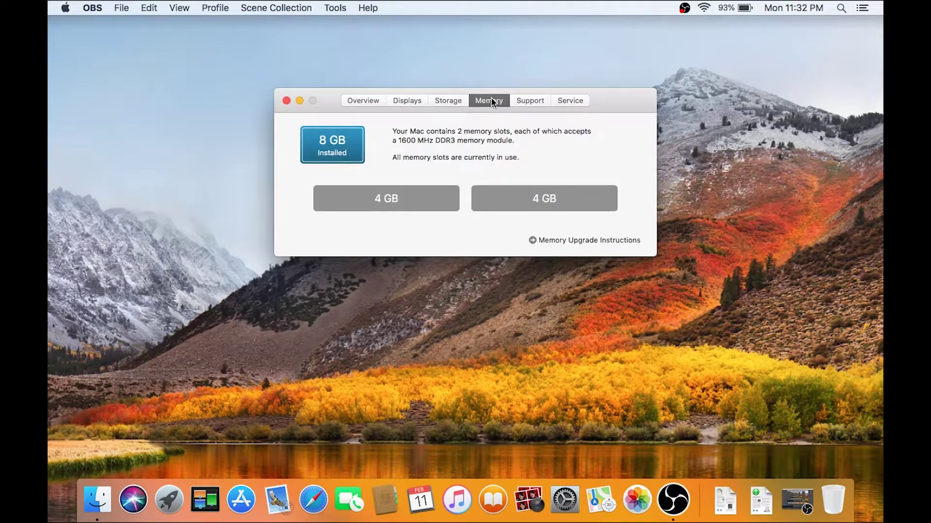